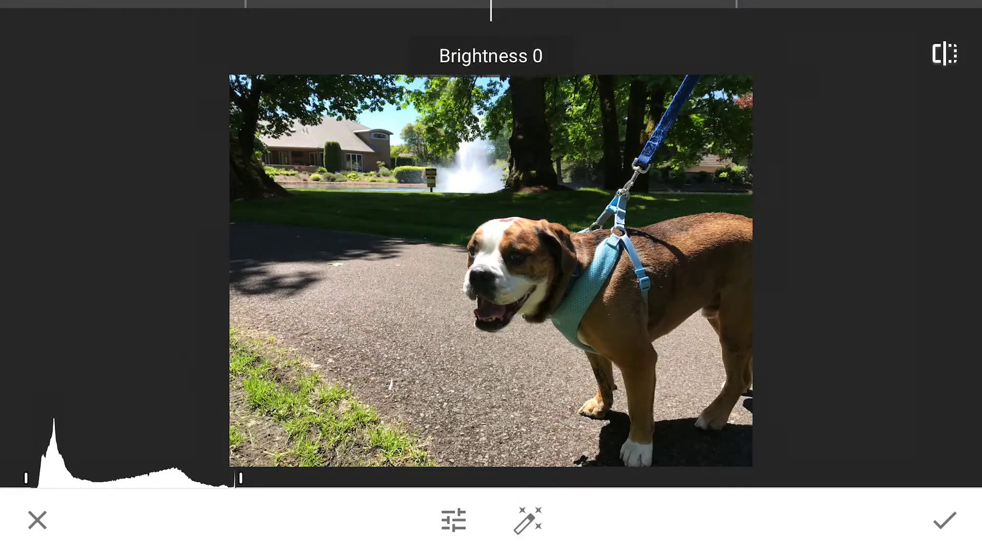
Preview the Soft Contrast, Hard Contrast, Brighten, Darken and Faded curve presets on the dog photo
scroll(491, 276, "down", 3)
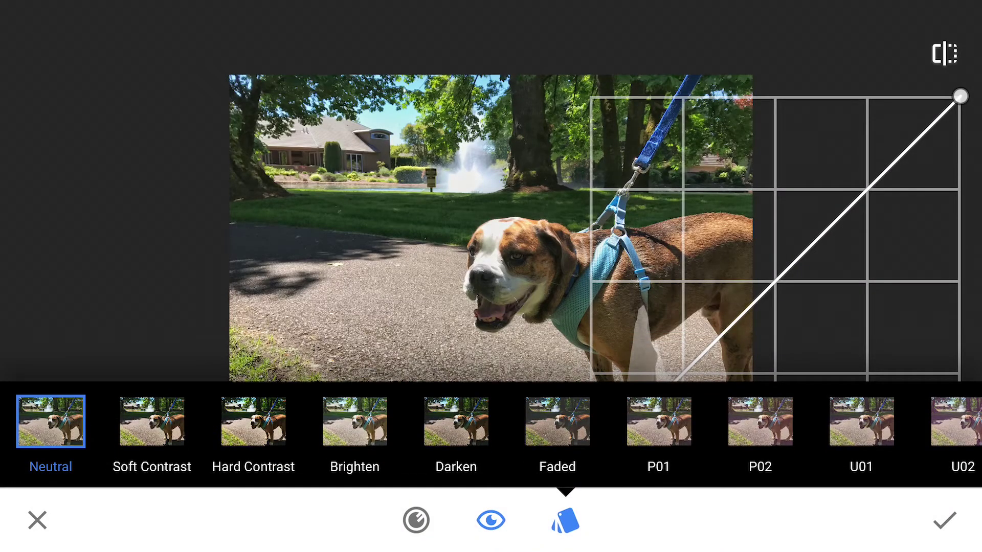
left_click(151, 421)
left_click(253, 421)
left_click(355, 422)
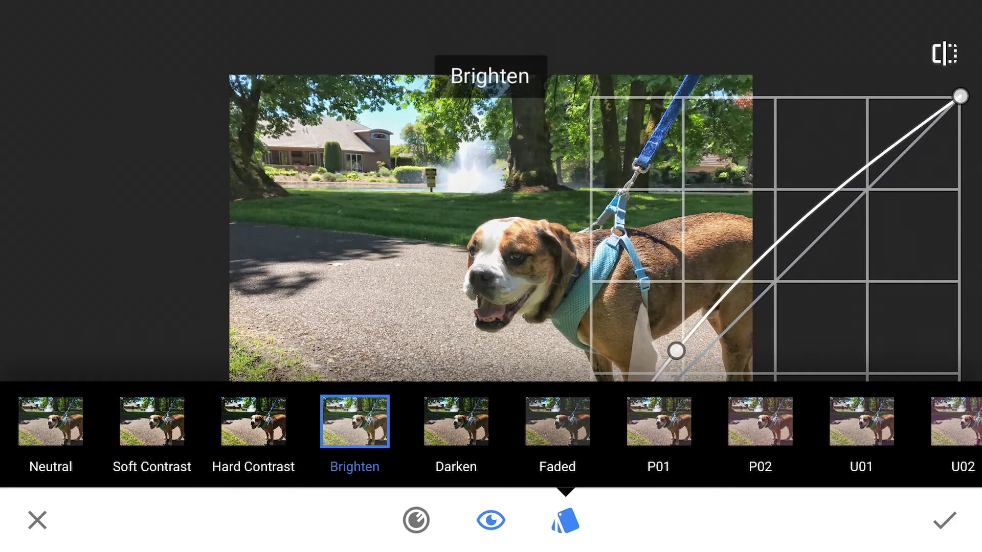
left_click(455, 421)
left_click(557, 421)
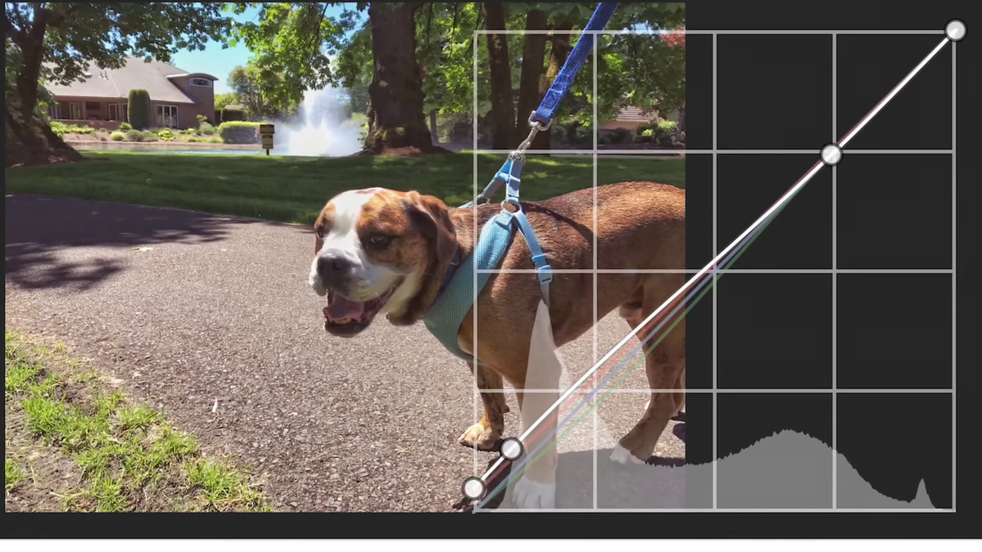
Preview further curve presets, including U01 and U02, and examine the full curve shapes over the dog photo
left_click(442, 546)
left_click(466, 453)
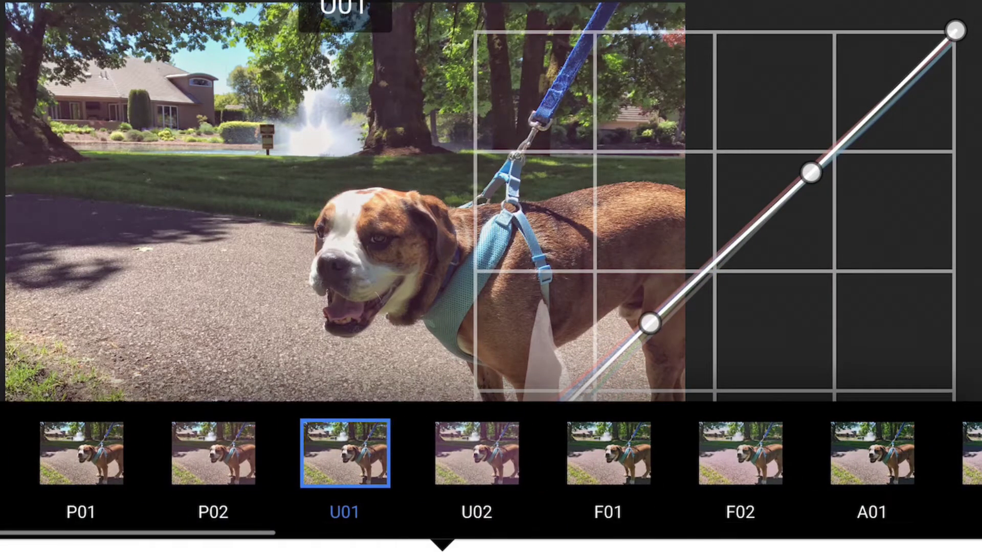
left_click(442, 545)
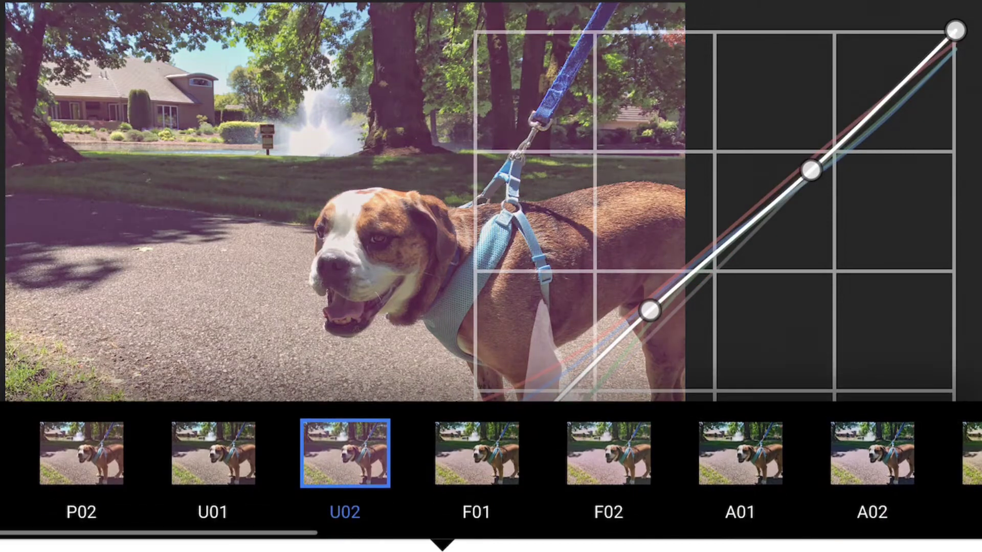
left_click(476, 453)
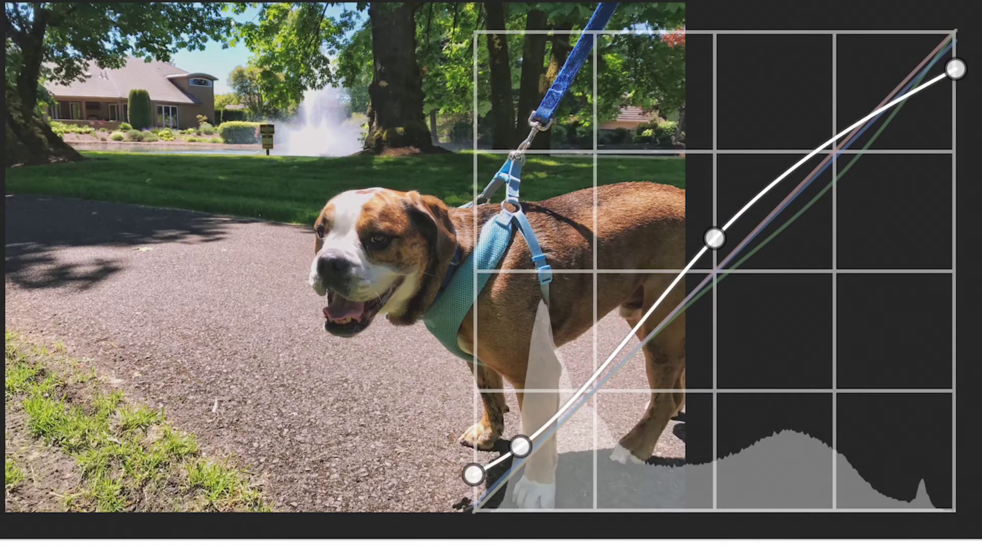
left_click(491, 548)
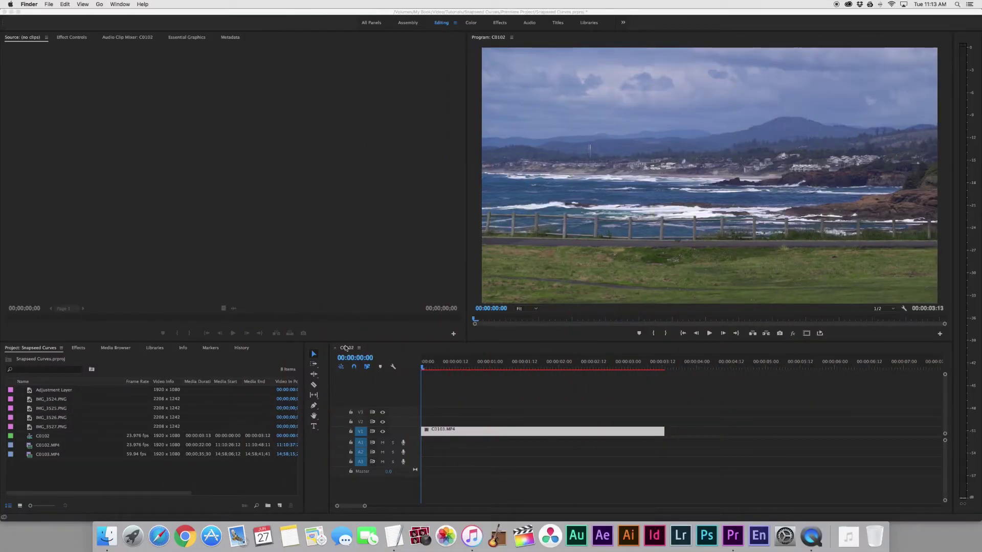
Switch to Premiere Pro, play part of the C0102 sequence and create a 1920 × 1080 adjustment layer at 23.976 fps
left_click(346, 348)
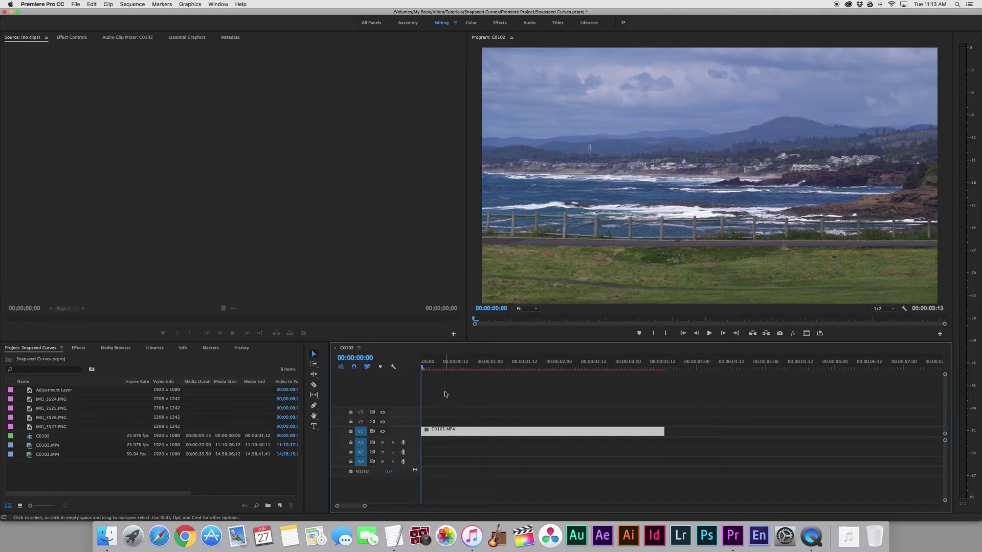
key("space")
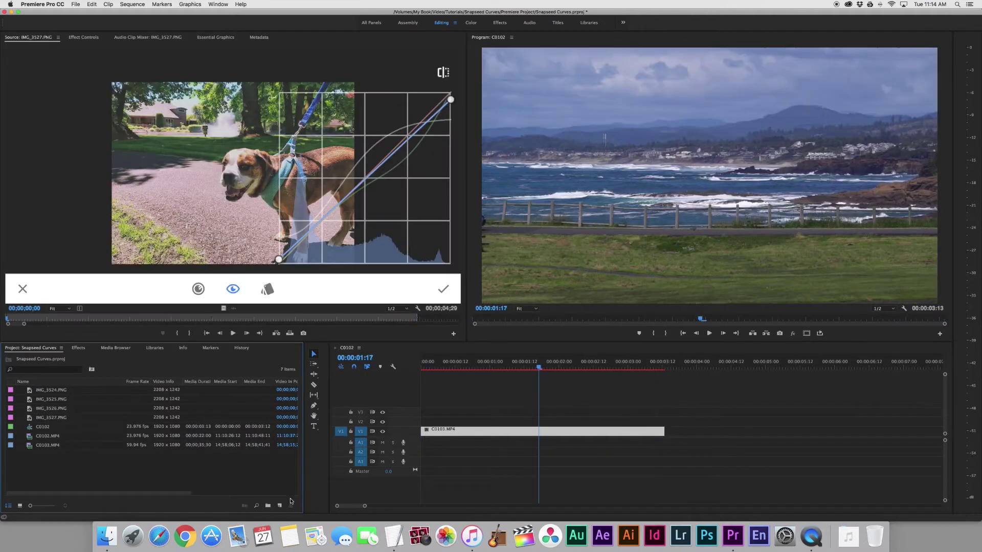
left_click(280, 505)
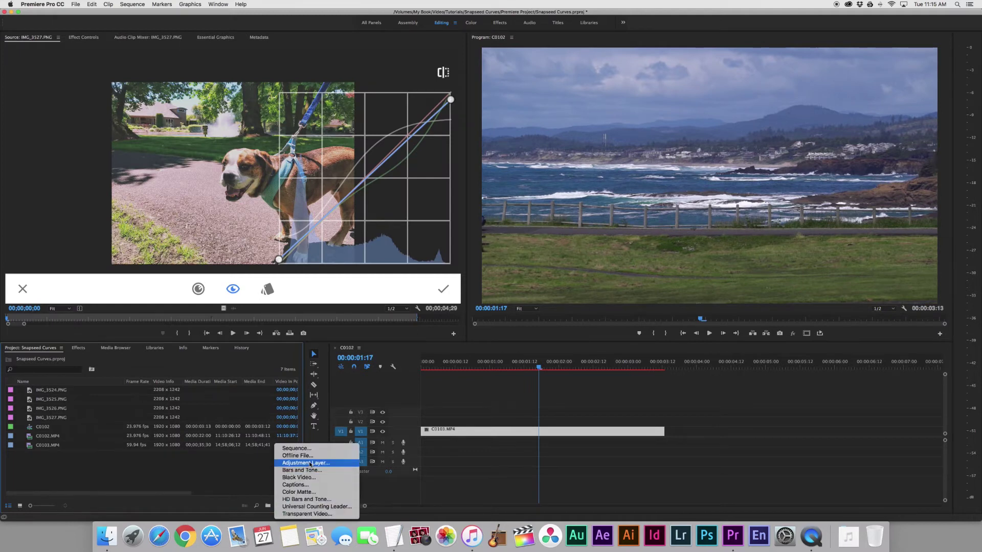
left_click(310, 463)
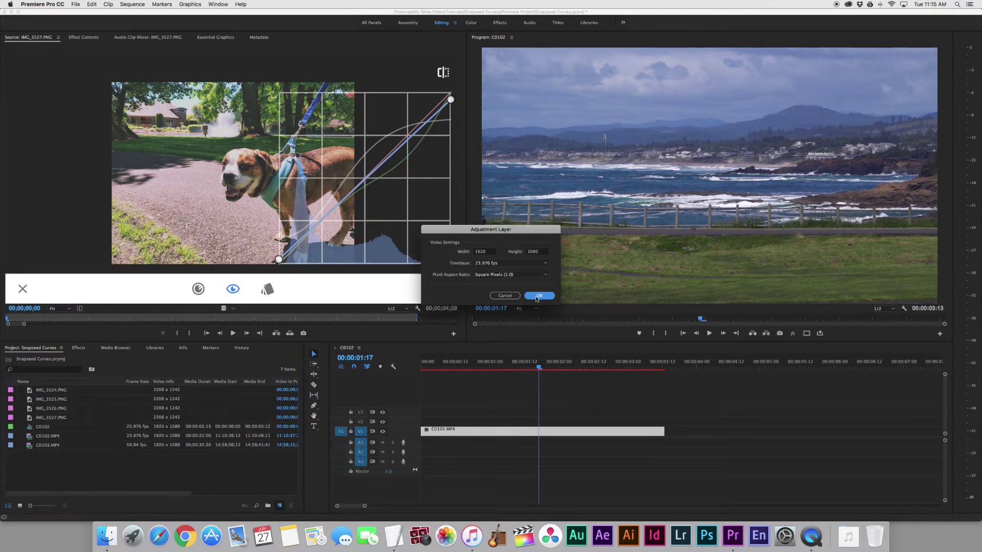
left_click(532, 292)
Place the adjustment layer on video track V3 above C0103.MP4 and trim it to the clip's length
left_click_drag(46, 390, 415, 427)
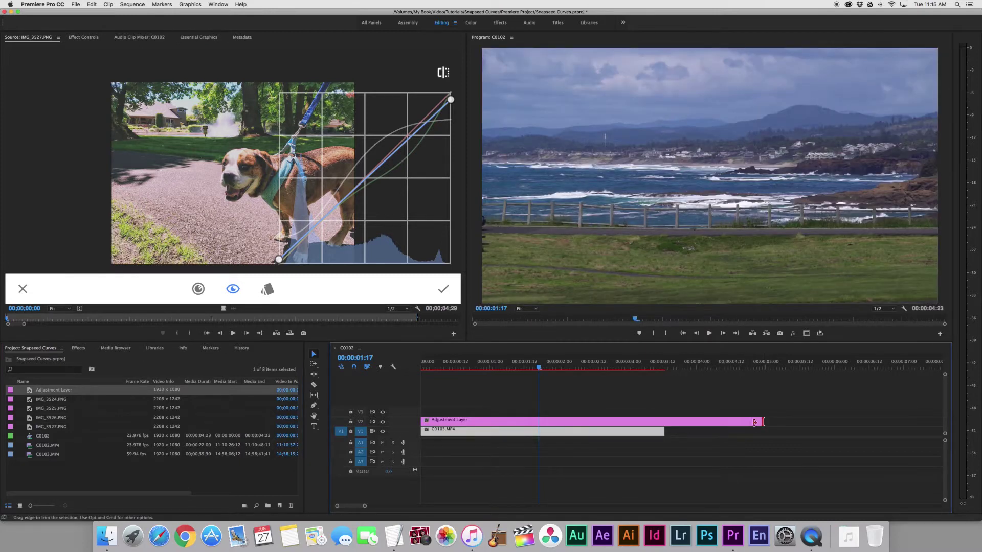
left_click_drag(763, 422, 664, 423)
left_click_drag(565, 422, 564, 413)
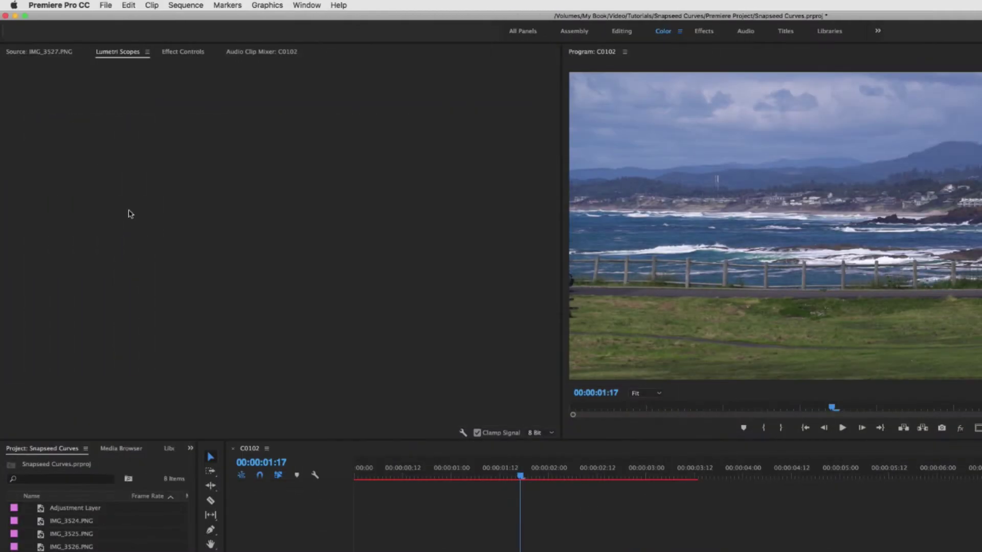
Show IMG_3524.PNG in the Source monitor as reference and open the Lumetri RGB curves of the timeline's adjustment layer
left_click(38, 52)
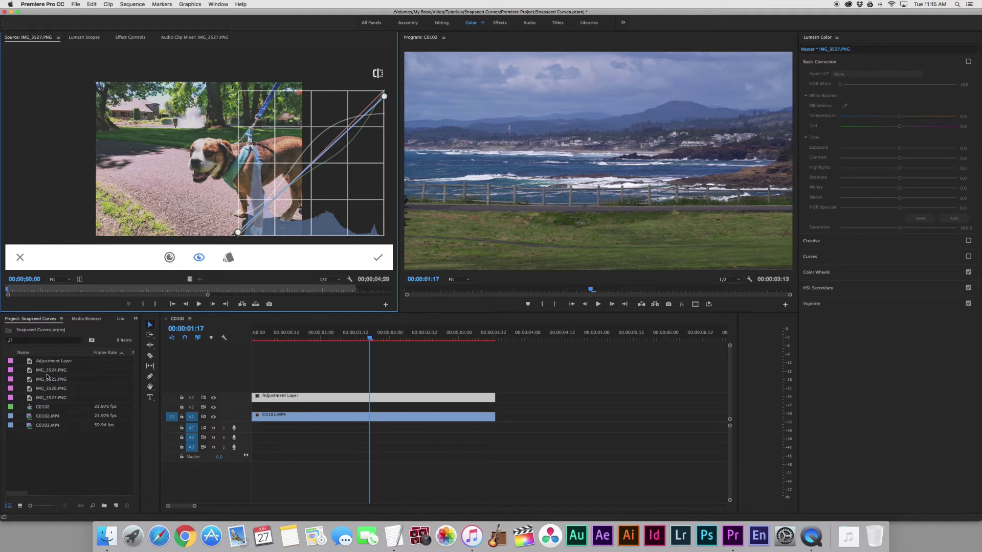
double_click(47, 373)
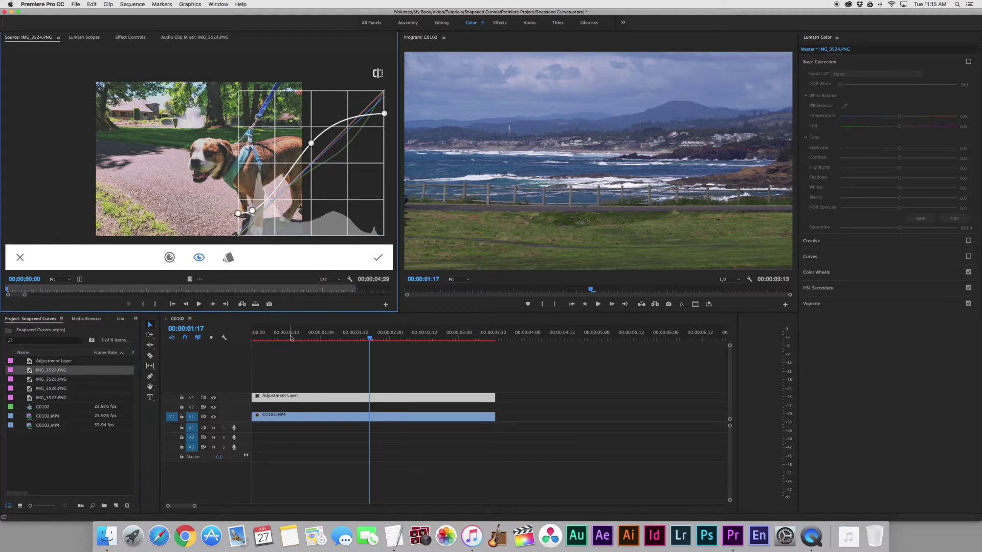
left_click(373, 399)
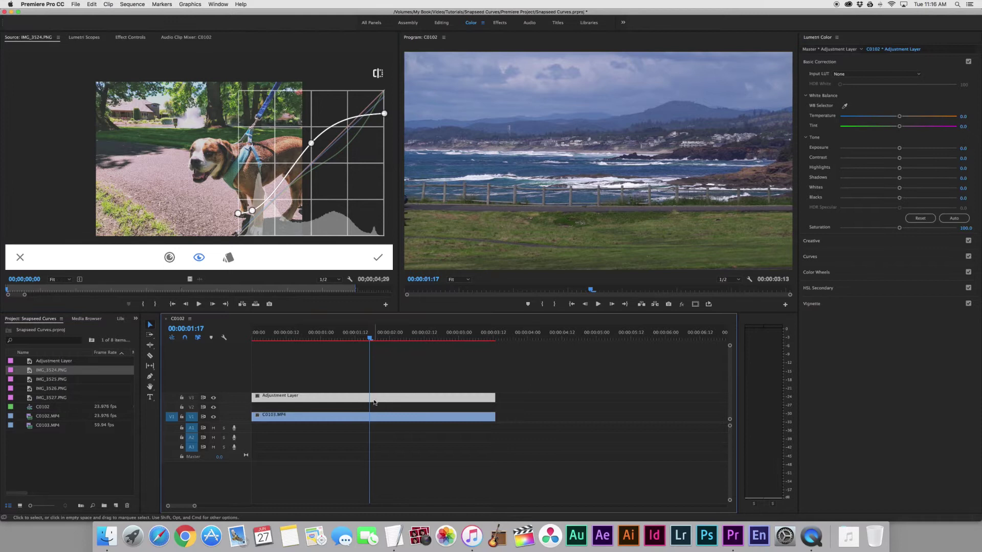
left_click(813, 259)
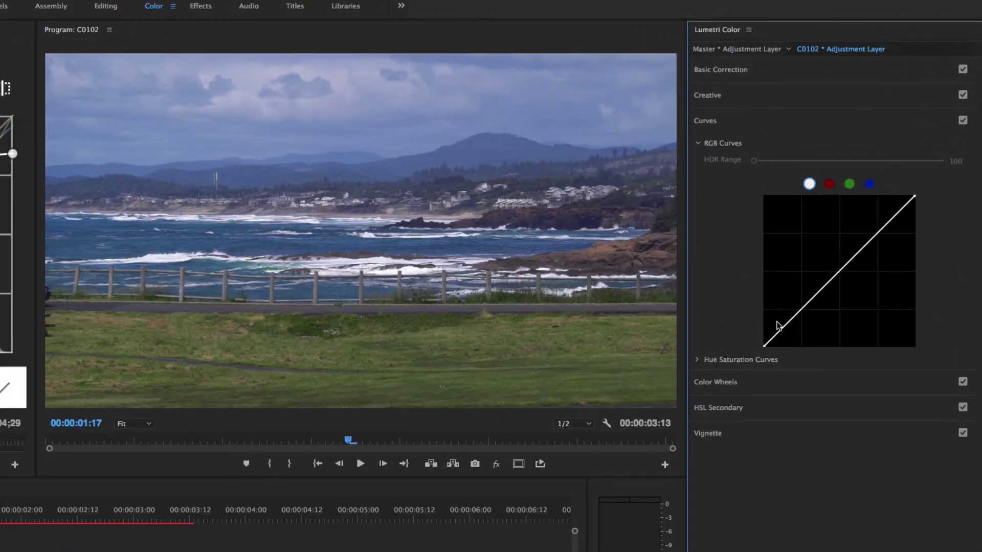
Look through the red, green and blue channels of the adjustment layer's RGB curves
left_click(830, 184)
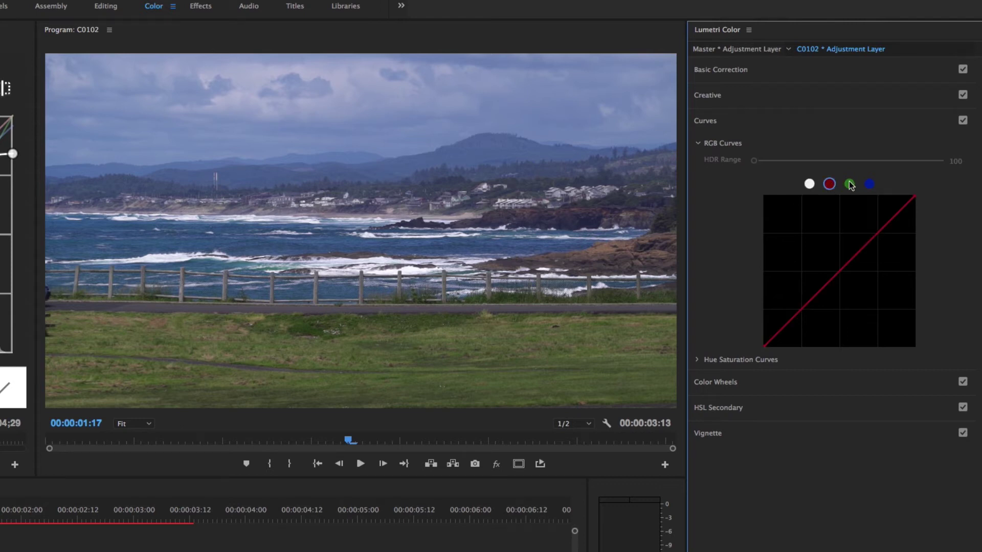
left_click(850, 184)
left_click(869, 184)
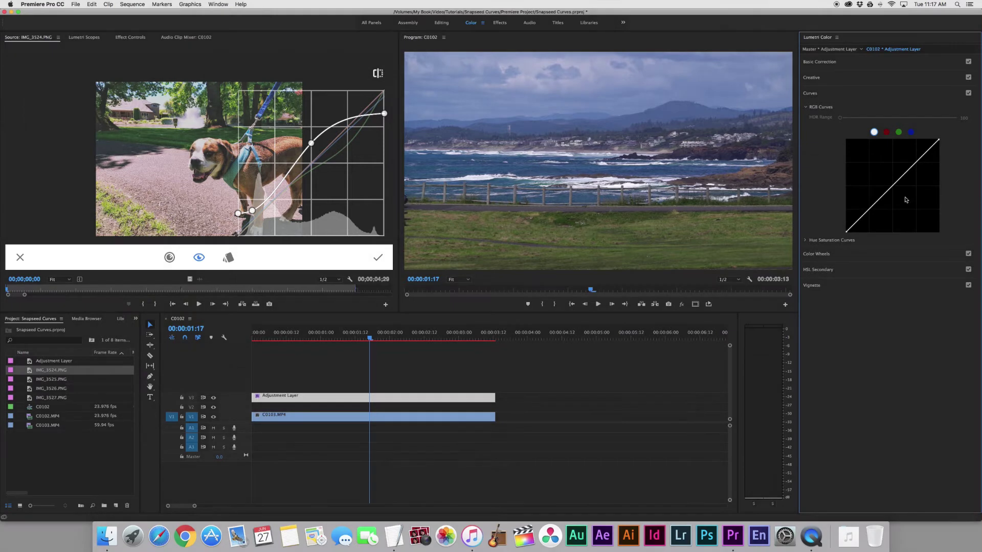
Shape the white RGB curve like IMG_3524.PNG: raise the black point, anchor the shadows, lift the midtones and lower the white point
left_click_drag(847, 233, 844, 224)
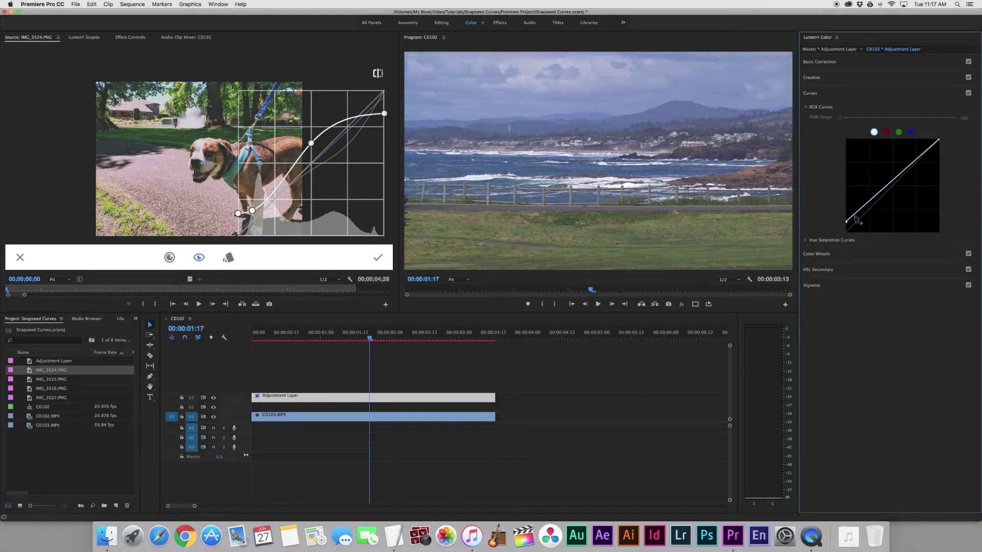
left_click_drag(855, 217, 854, 219)
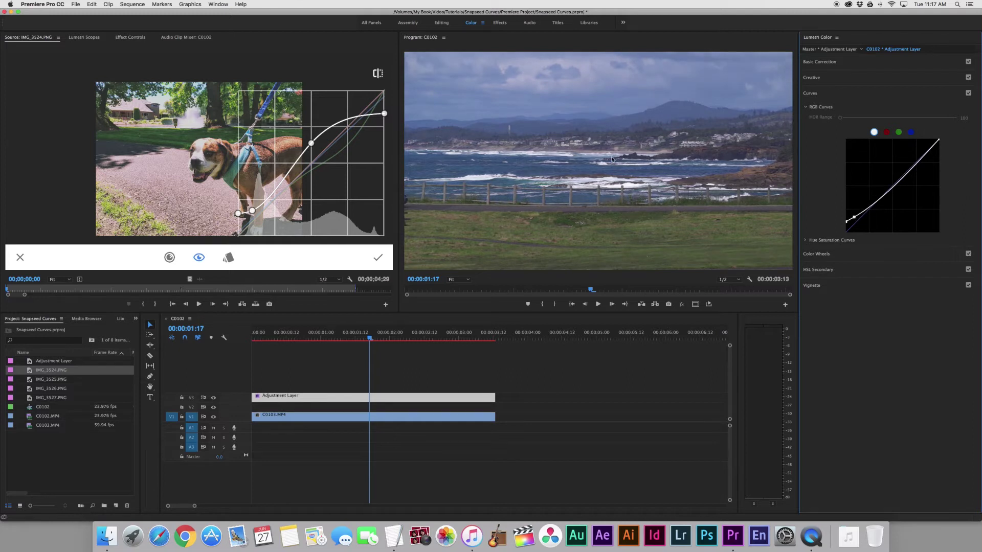
left_click(968, 93)
left_click(968, 93)
left_click_drag(845, 224, 845, 221)
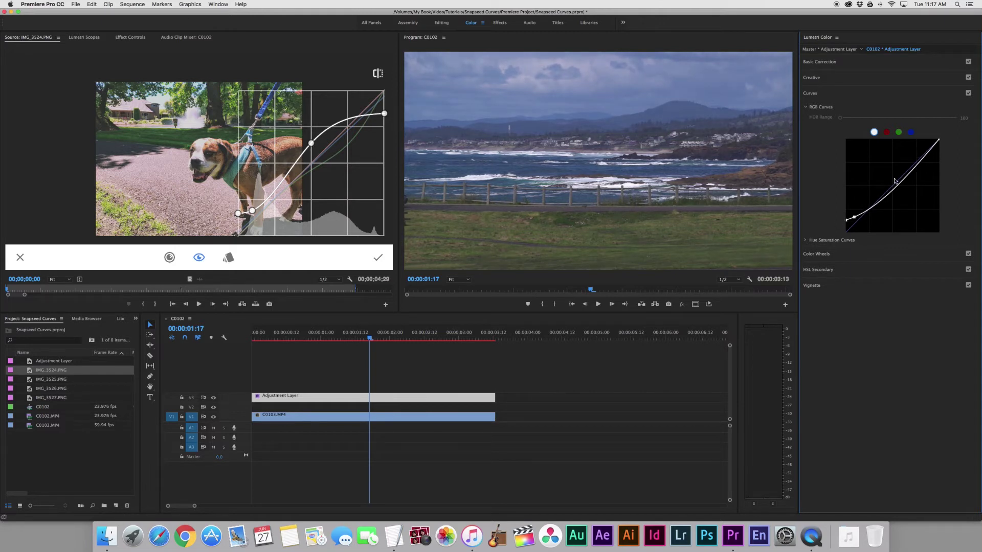
left_click_drag(895, 181, 894, 174)
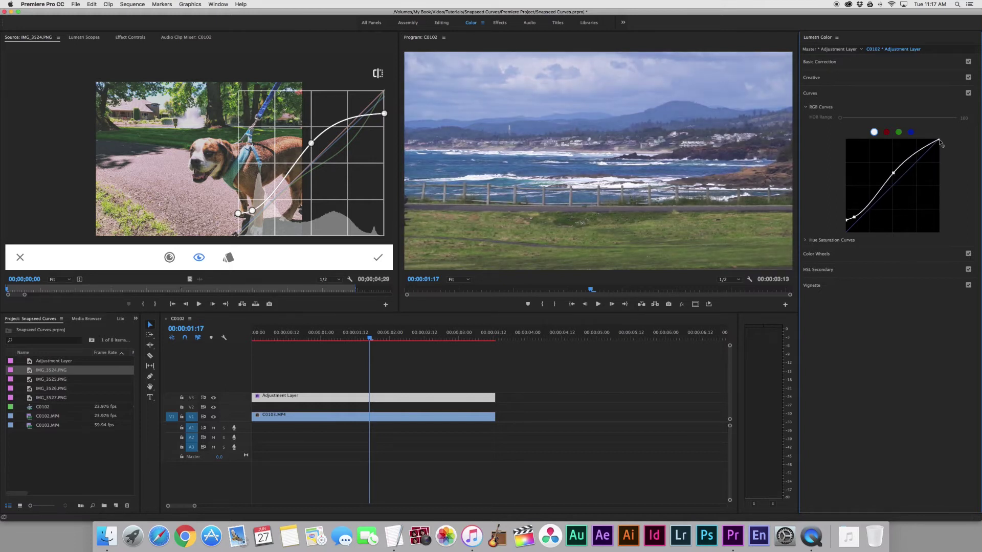
left_click_drag(939, 140, 940, 154)
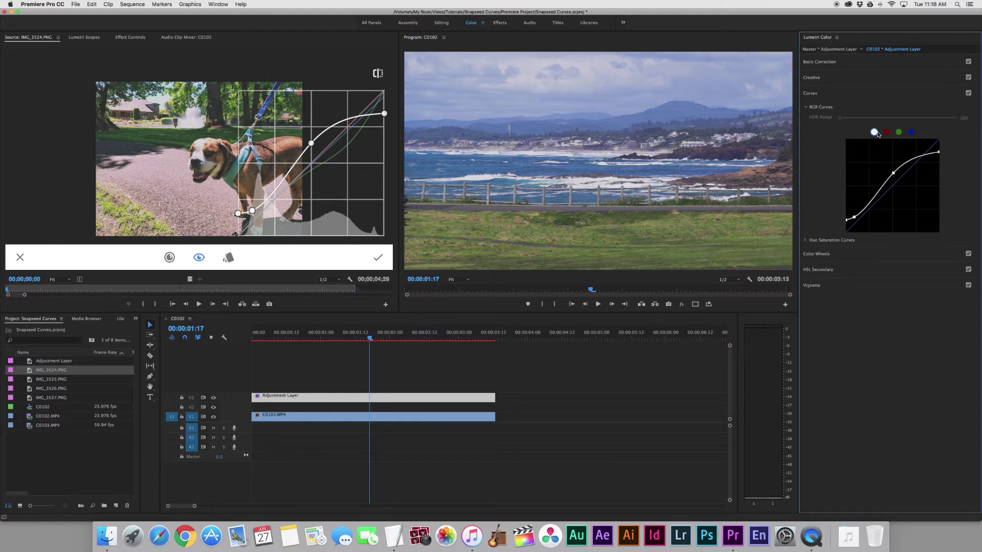
Load IMG_3525.PNG as reference and check the adjustment layer's red curve against it
double_click(46, 381)
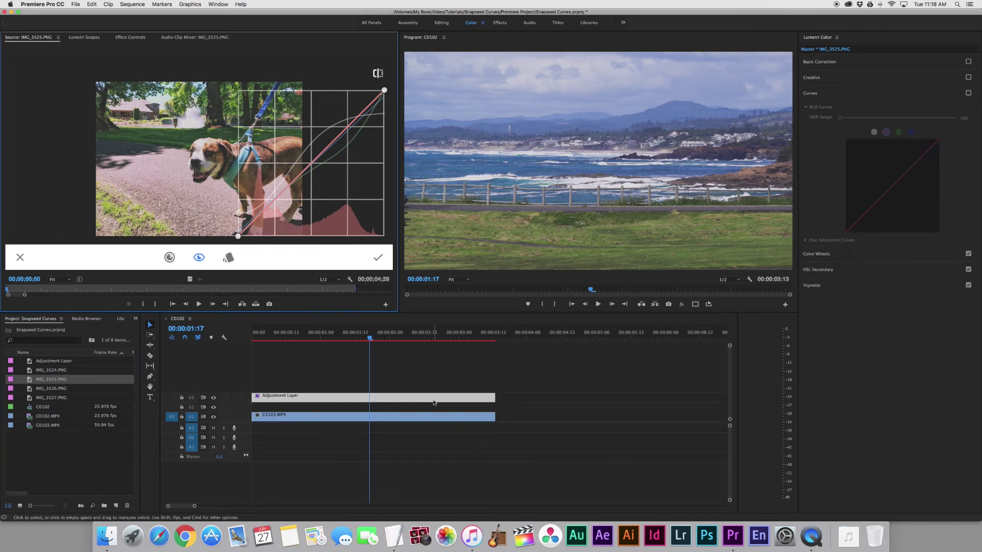
left_click(434, 402)
left_click(886, 133)
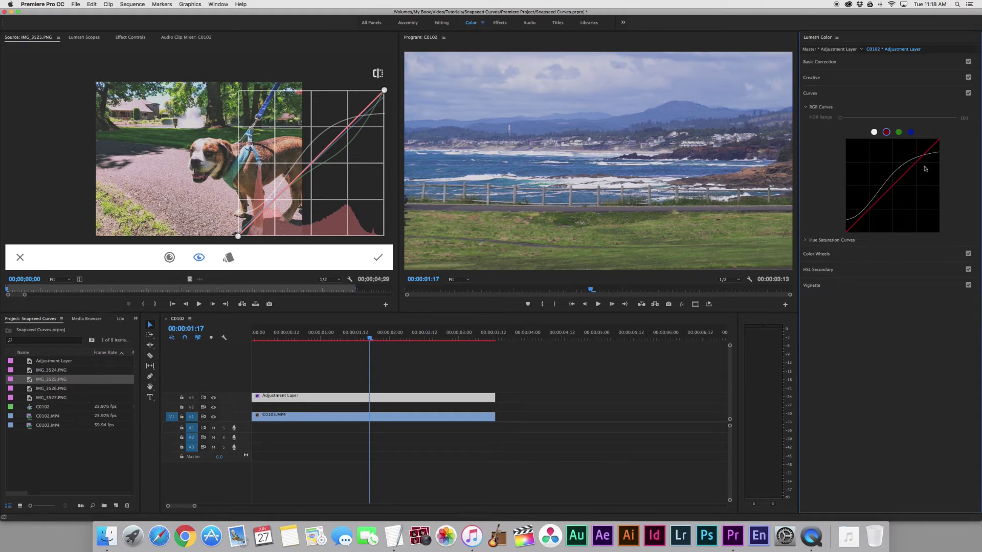
Load IMG_3526.PNG as reference and bend the adjustment layer's green curve down with one midtone and one highlight point
double_click(42, 391)
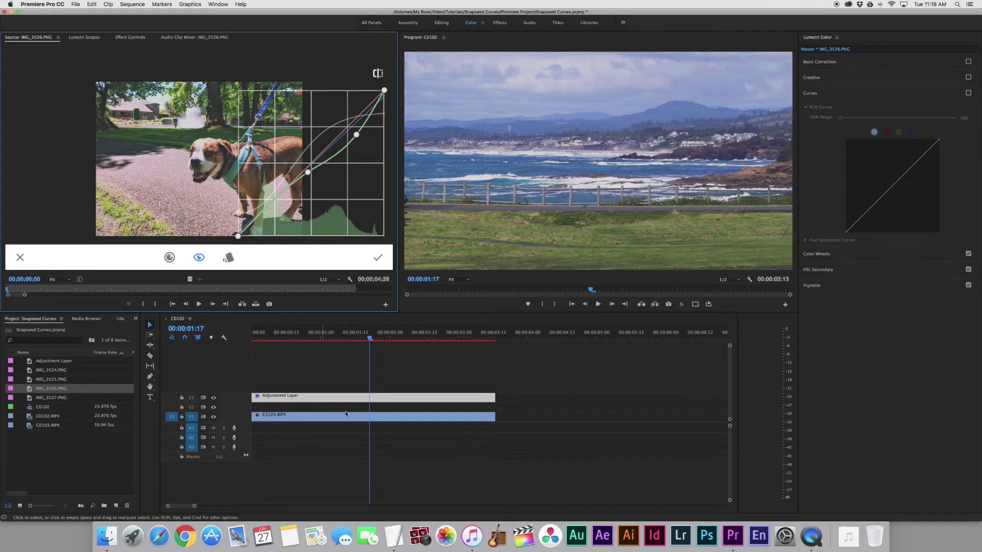
left_click(364, 399)
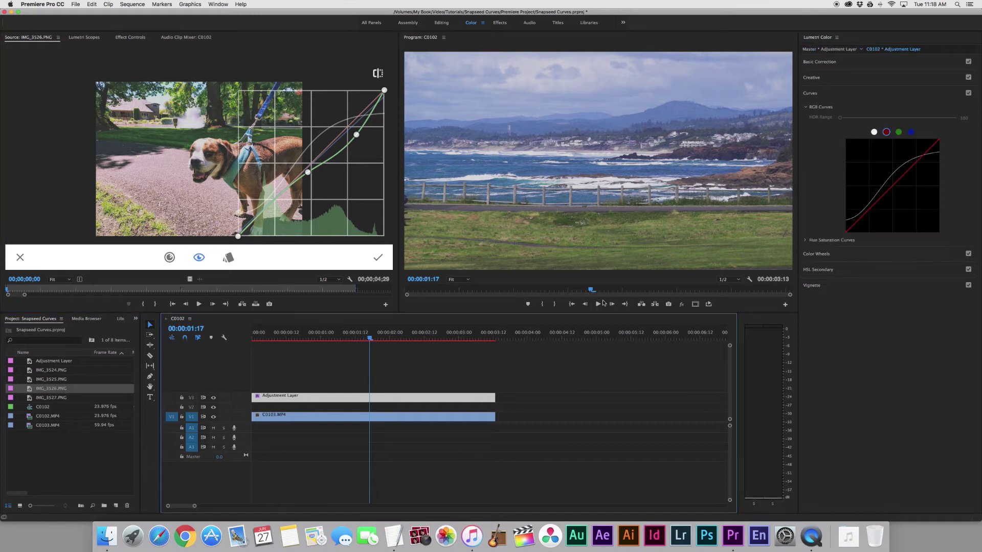
left_click(899, 133)
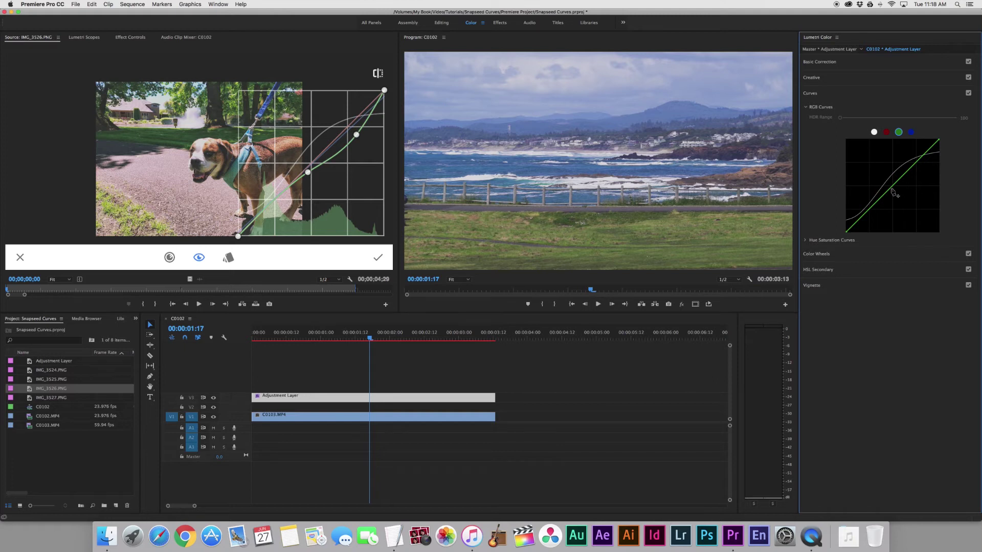
left_click_drag(891, 189, 889, 193)
left_click_drag(920, 163, 922, 168)
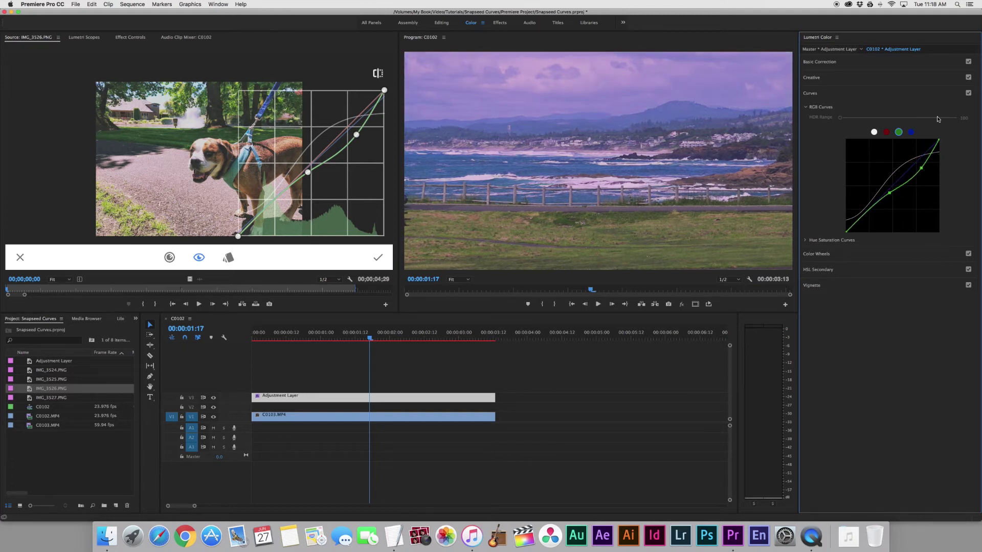
Load IMG_3527.PNG as reference and match the adjustment layer's blue curve to it, slightly lowering the white point
double_click(48, 397)
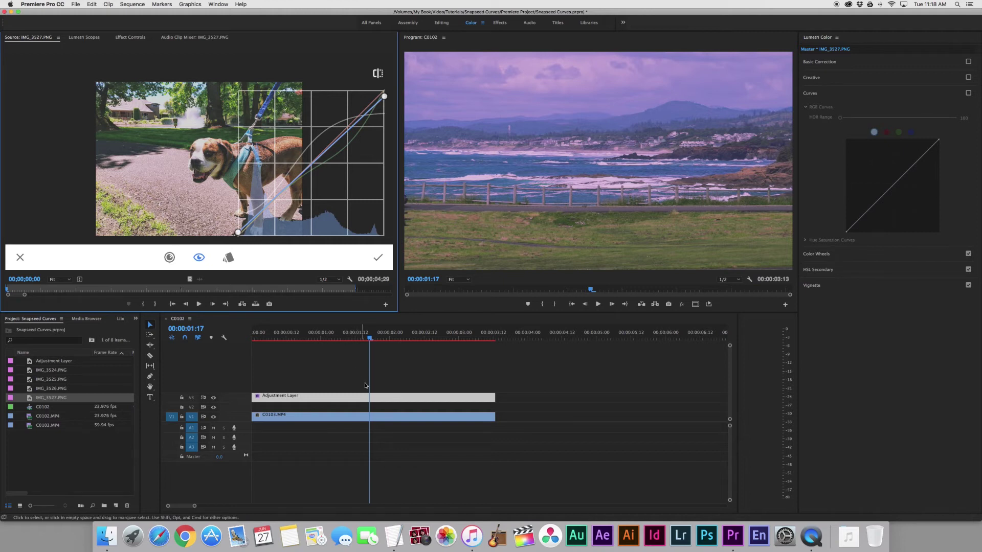
left_click(373, 397)
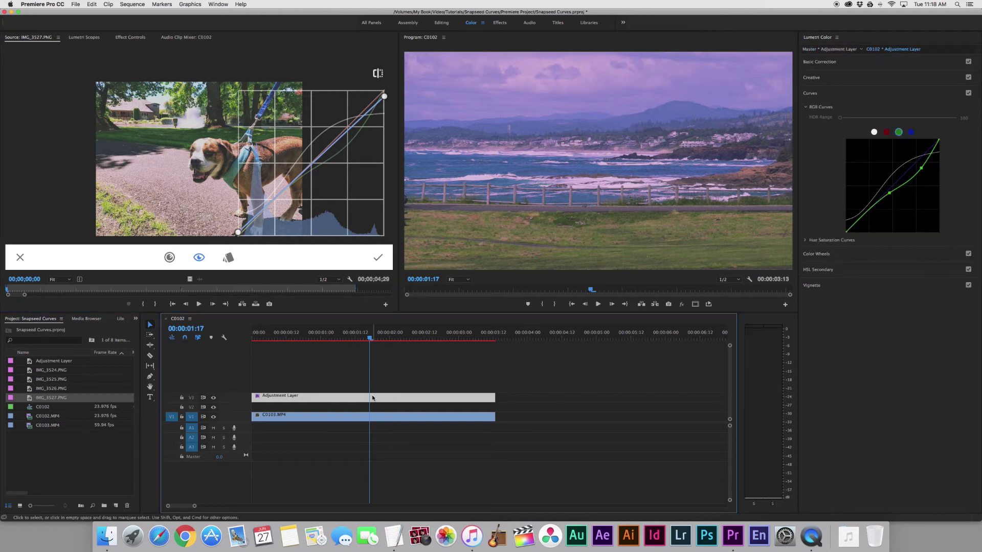
left_click(911, 132)
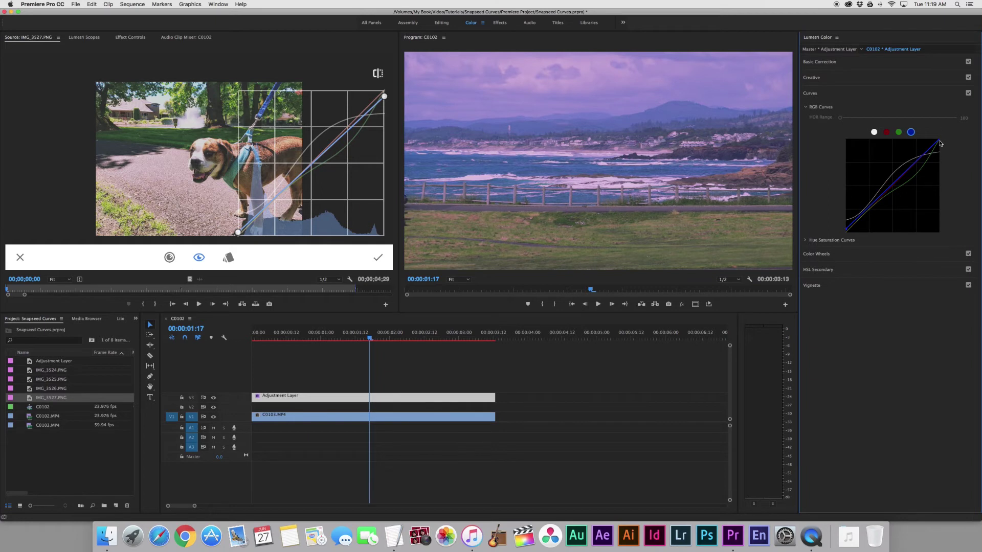
left_click_drag(938, 140, 939, 142)
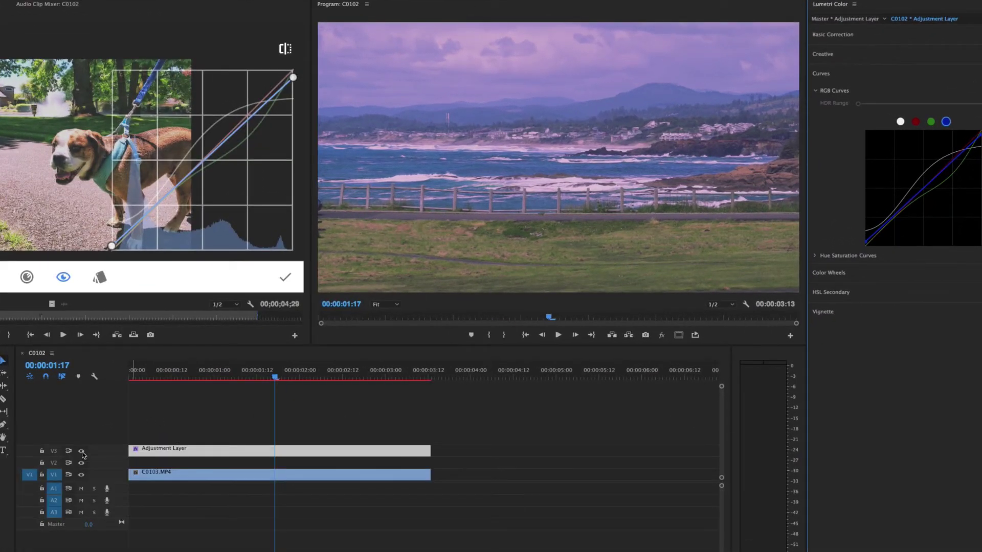
Toggle track V3's visibility to compare the footage with and without the grade, and switch to the Editing workspace
left_click(81, 451)
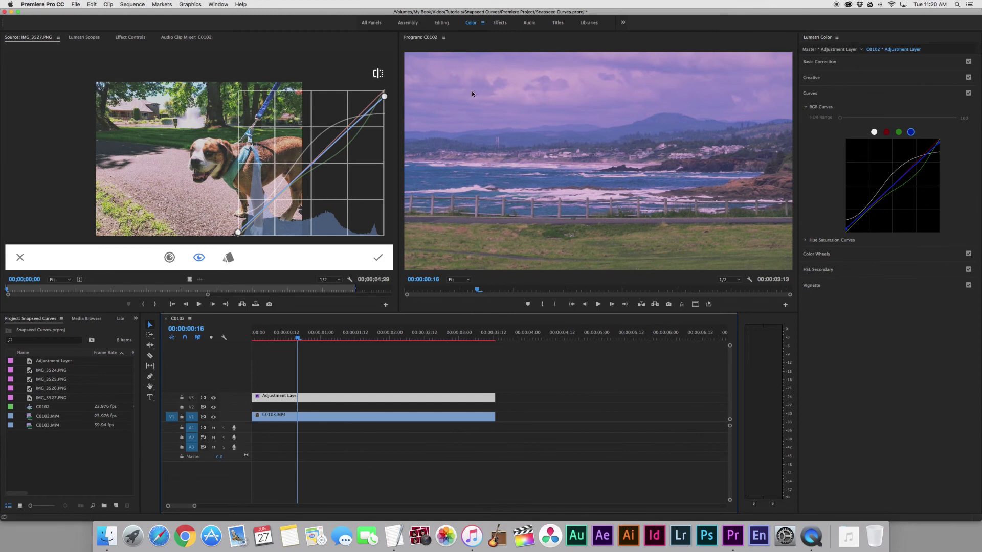
left_click(442, 22)
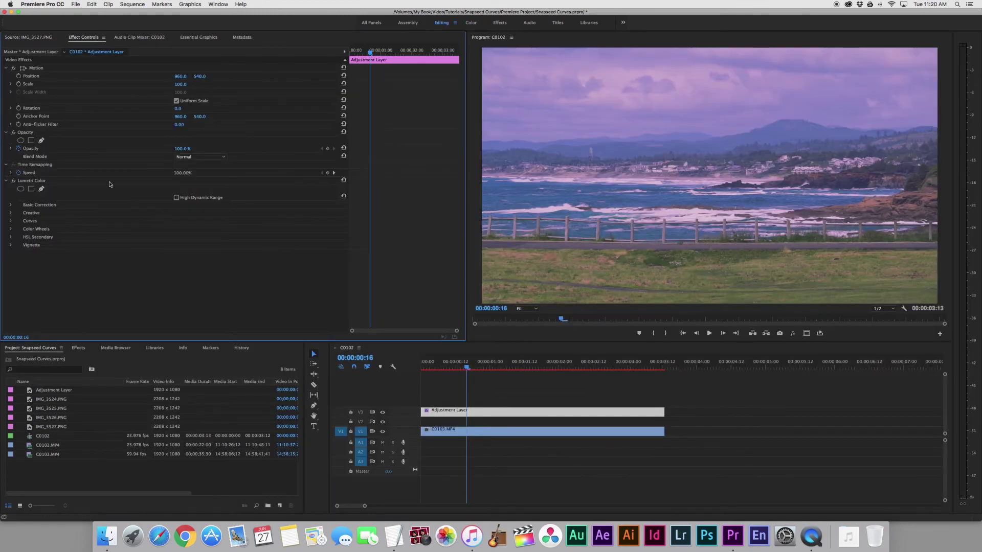
Try a lower opacity on the adjustment layer to soften the colour grade over the coastal footage
left_click(476, 420)
left_click(478, 413)
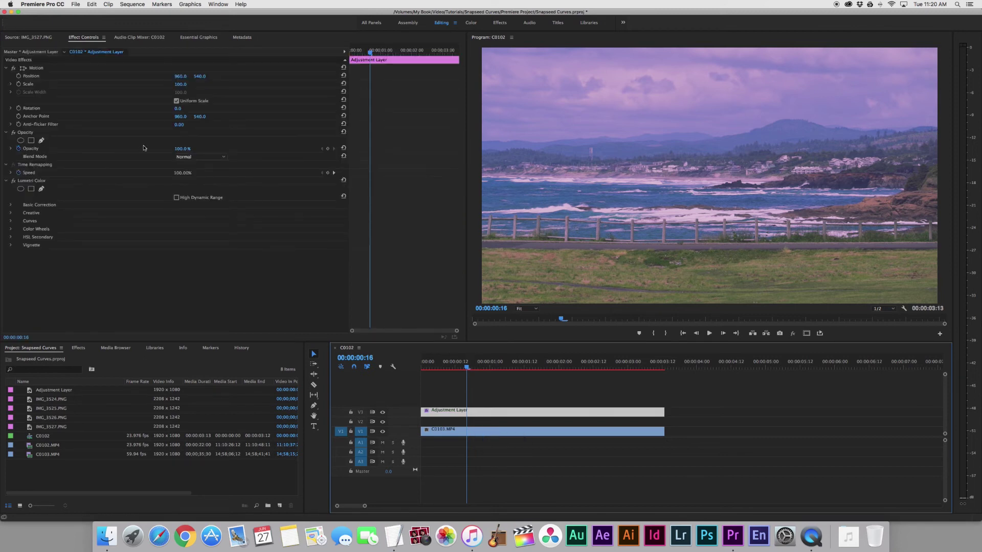
left_click_drag(182, 148, 177, 148)
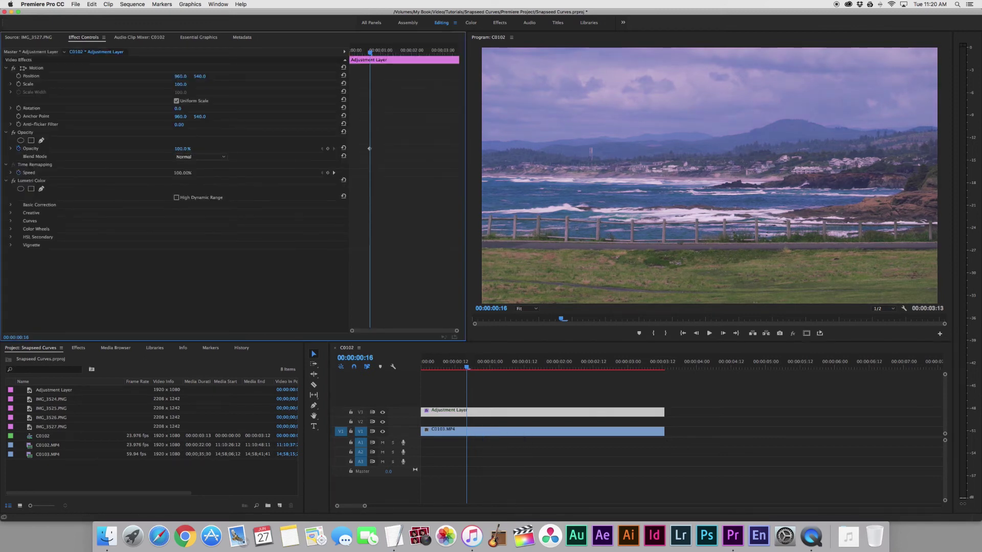
left_click(200, 218)
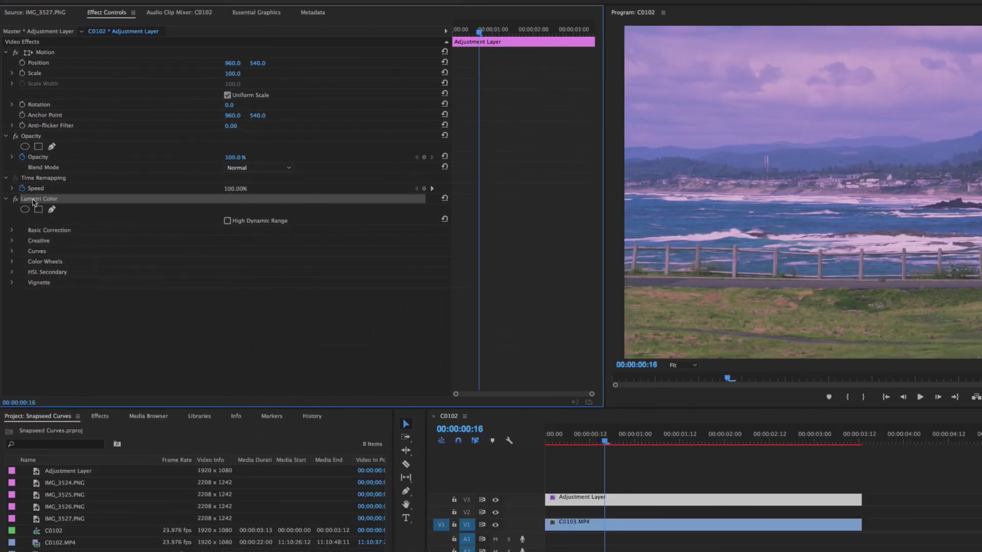
Save the adjustment layer's Lumetri Color effect as a preset named Snapseed F02 Curves
right_click(25, 183)
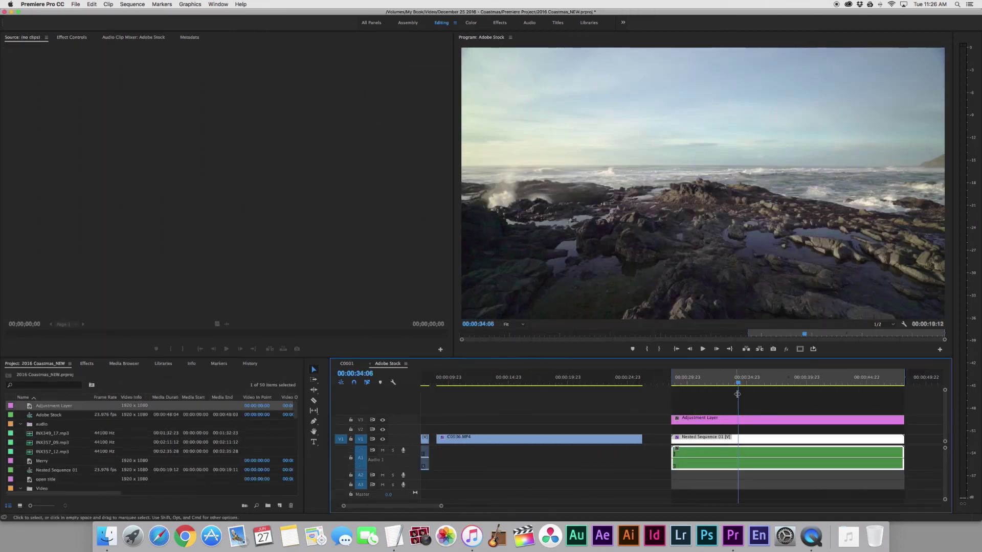
Apply the Snapseed F02 Curves preset to the adjustment layer above Nested Sequence 01 in the Adobe Stock sequence
left_click(753, 420)
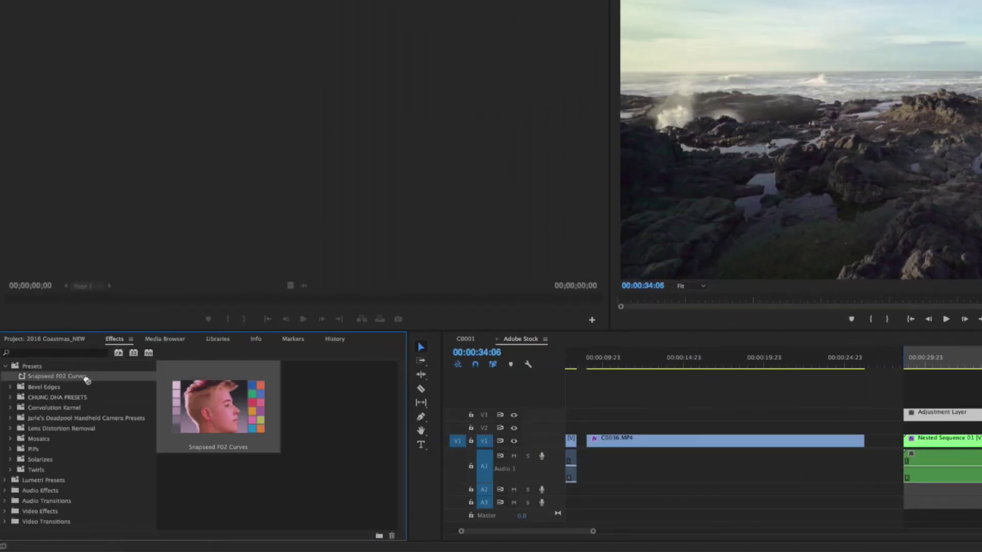
left_click_drag(87, 380, 961, 413)
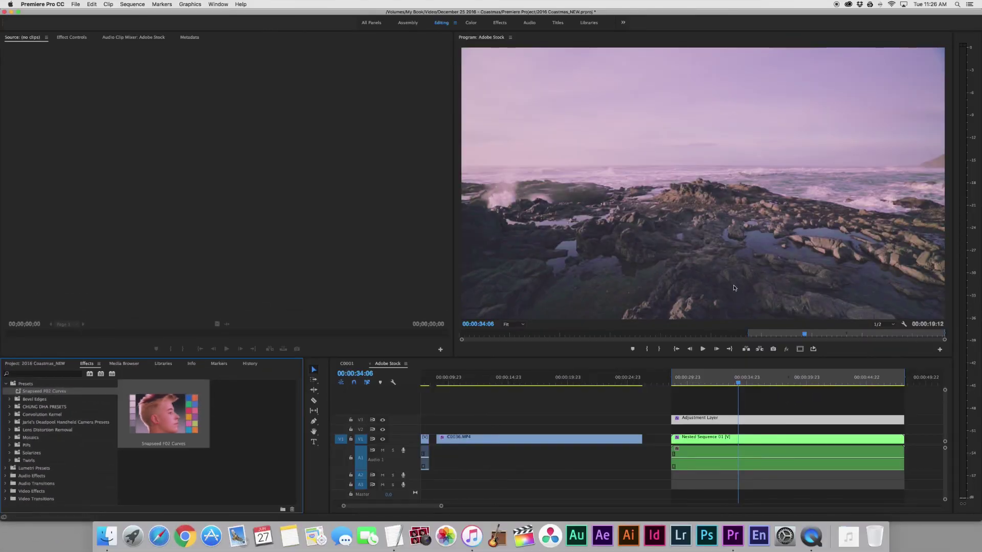